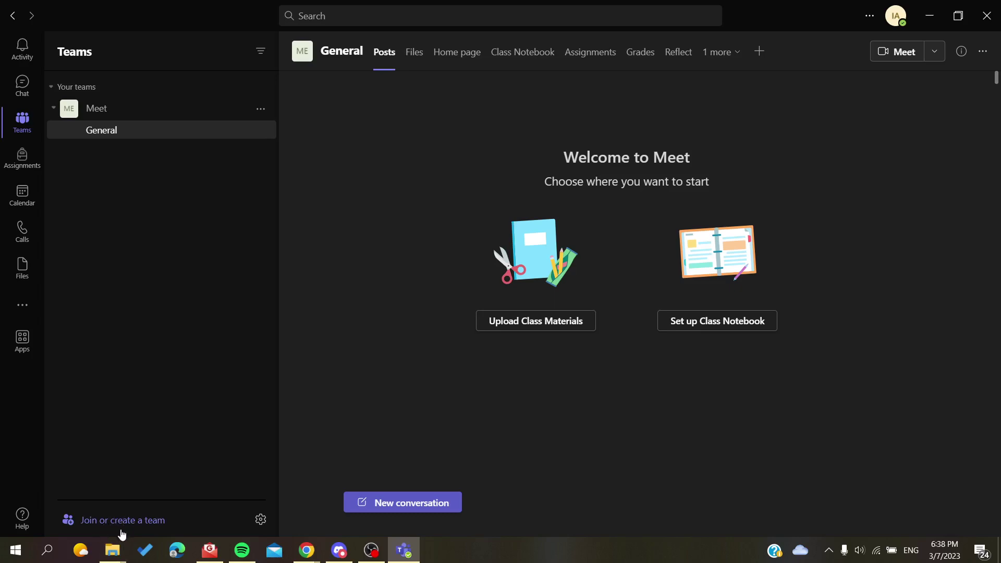
left_click(122, 520)
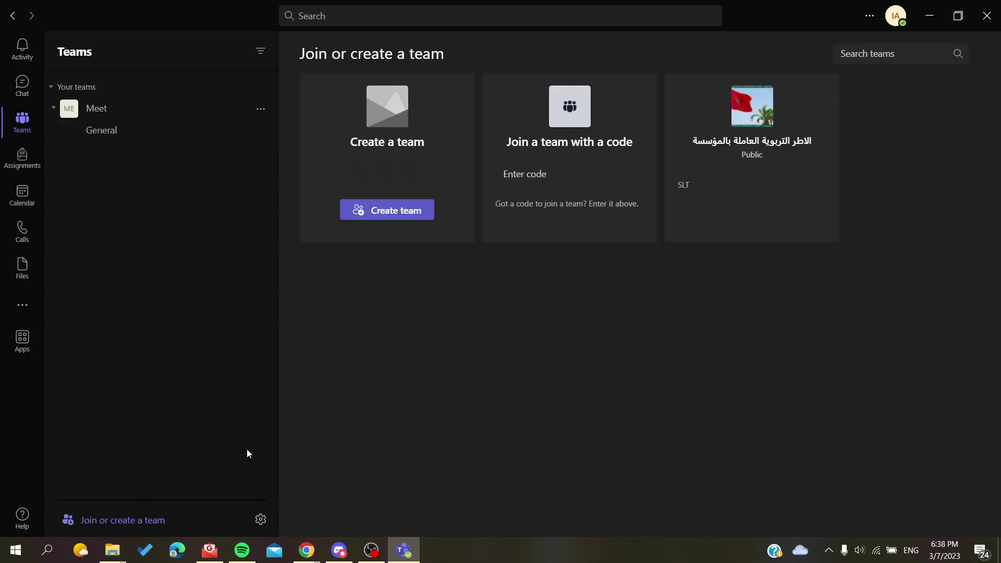
left_click(379, 213)
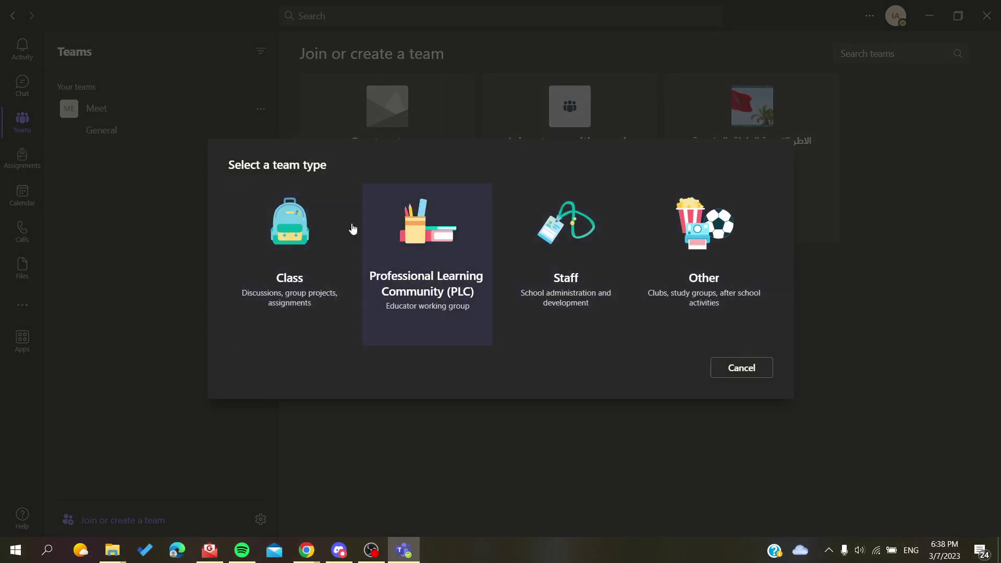
left_click(293, 250)
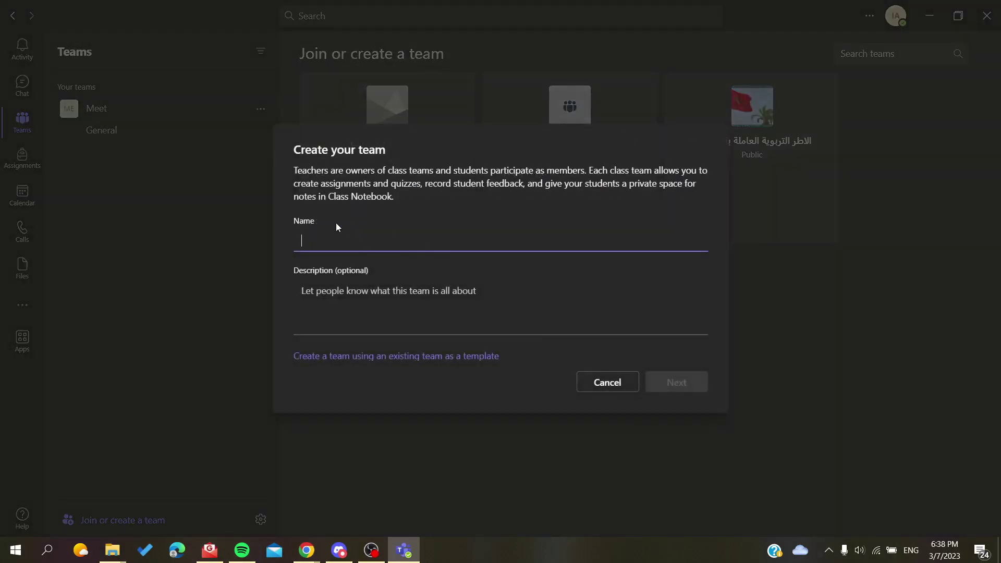
left_click(606, 383)
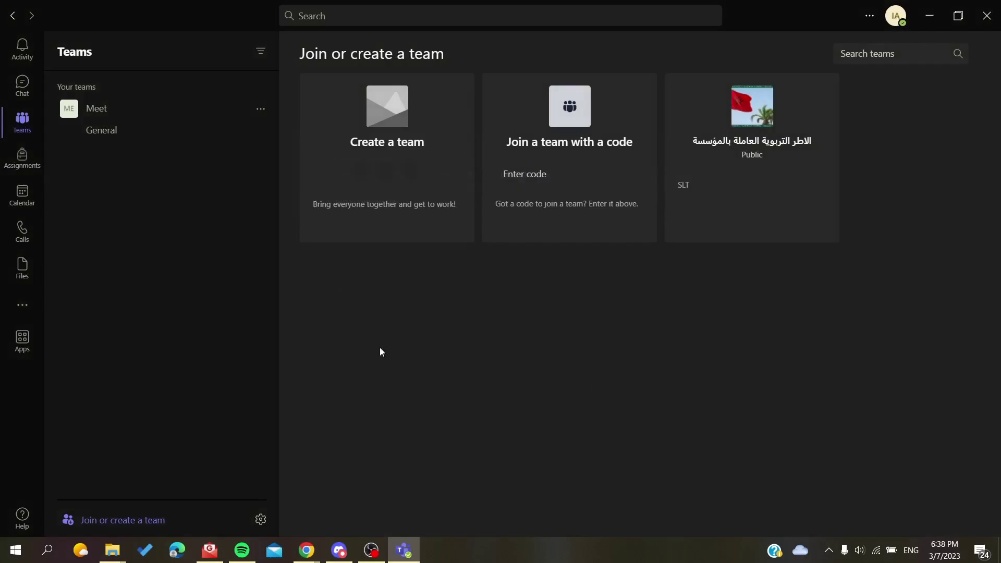
mouse_move(157, 109)
left_click(109, 129)
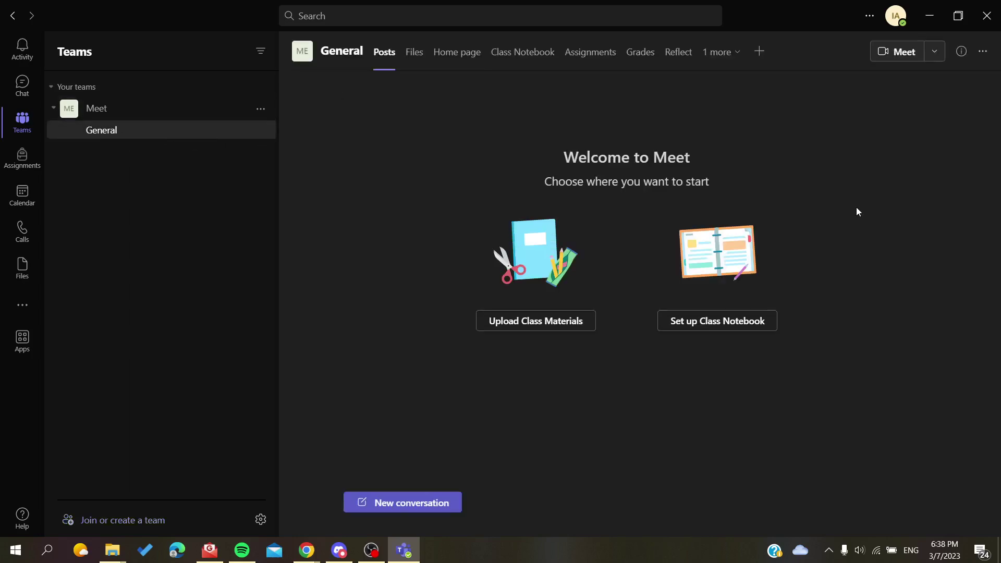
Start a meeting from the Meet team's General channel header and join it.
left_click(900, 55)
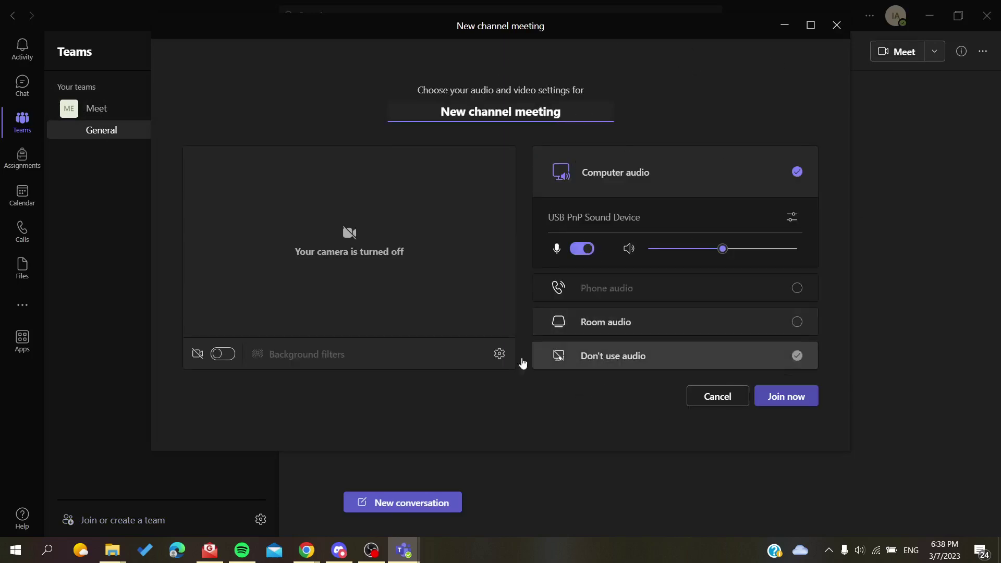
left_click(785, 398)
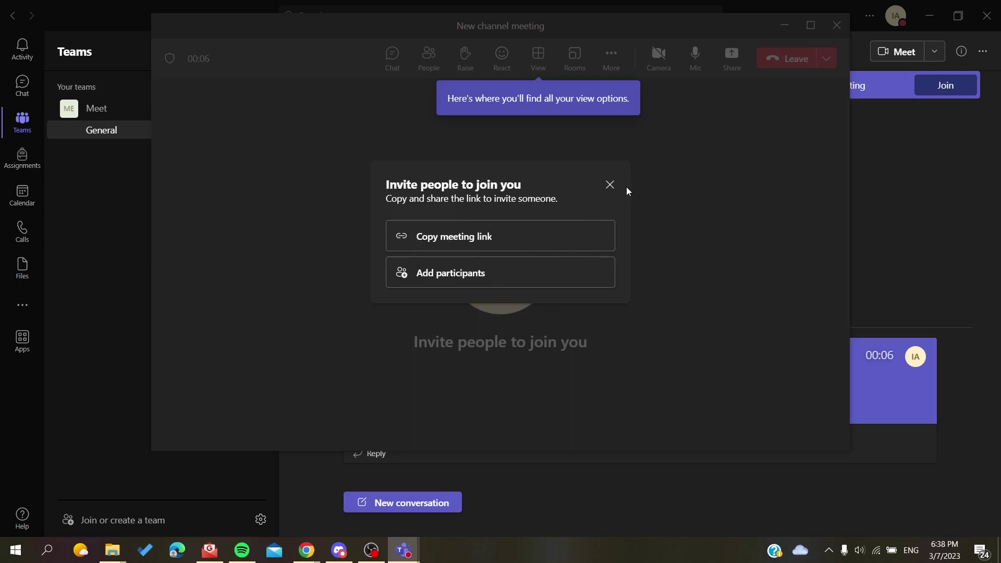
Dismiss the Invite people prompt and open the Participants panel showing the organizer.
left_click(611, 186)
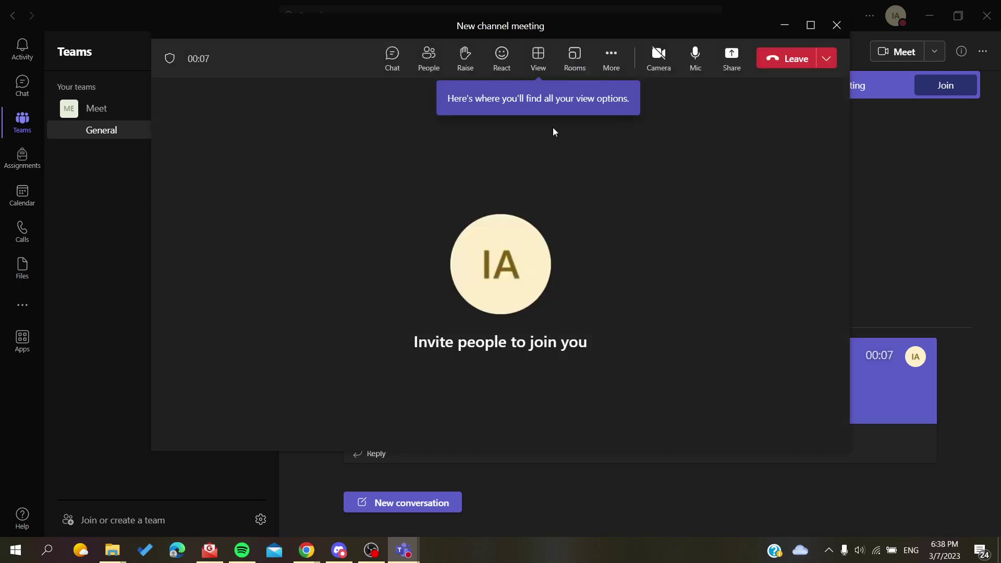
left_click(429, 58)
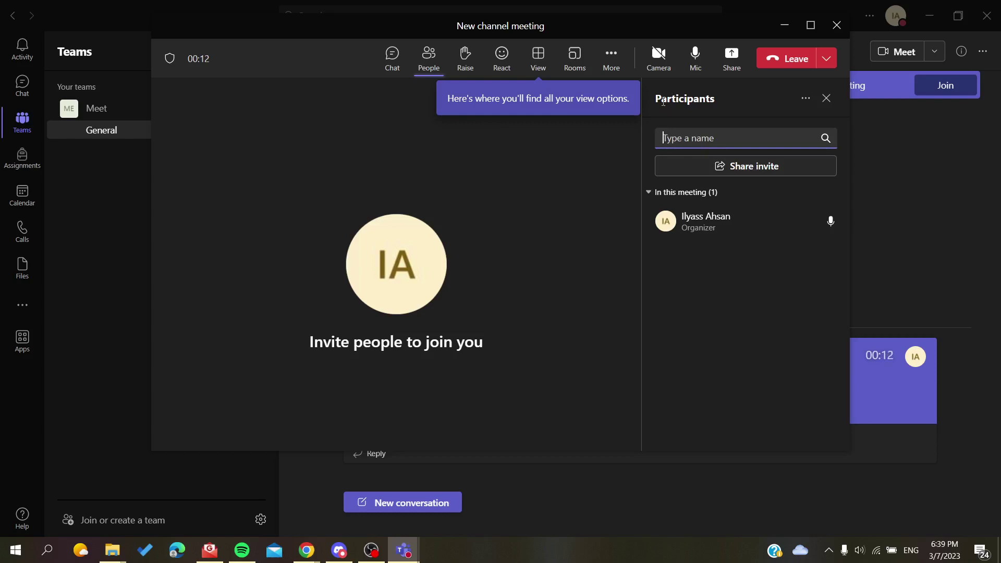
left_click_drag(655, 99, 730, 102)
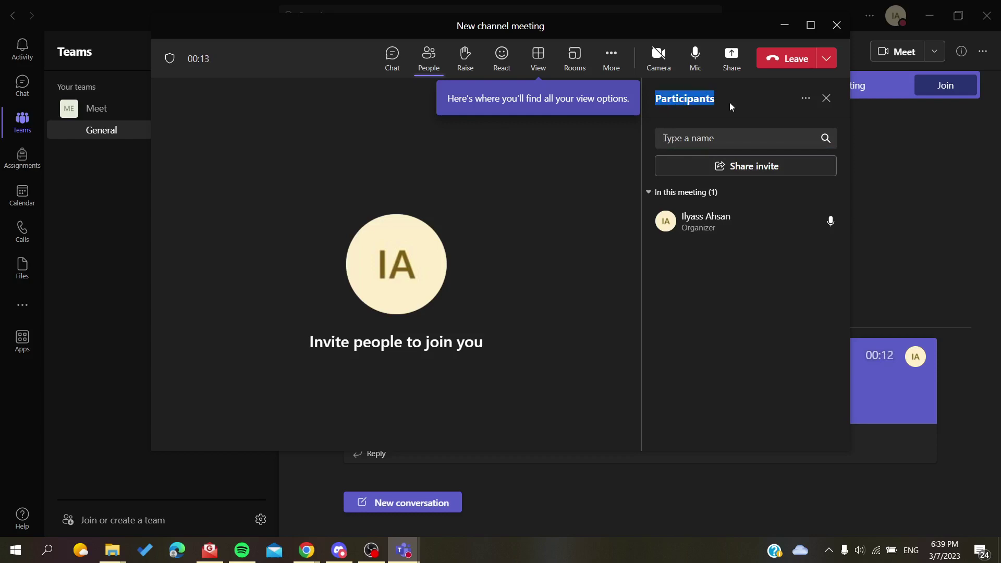
Open the Participants panel's More actions menu with permission and lock-meeting options.
left_click(806, 101)
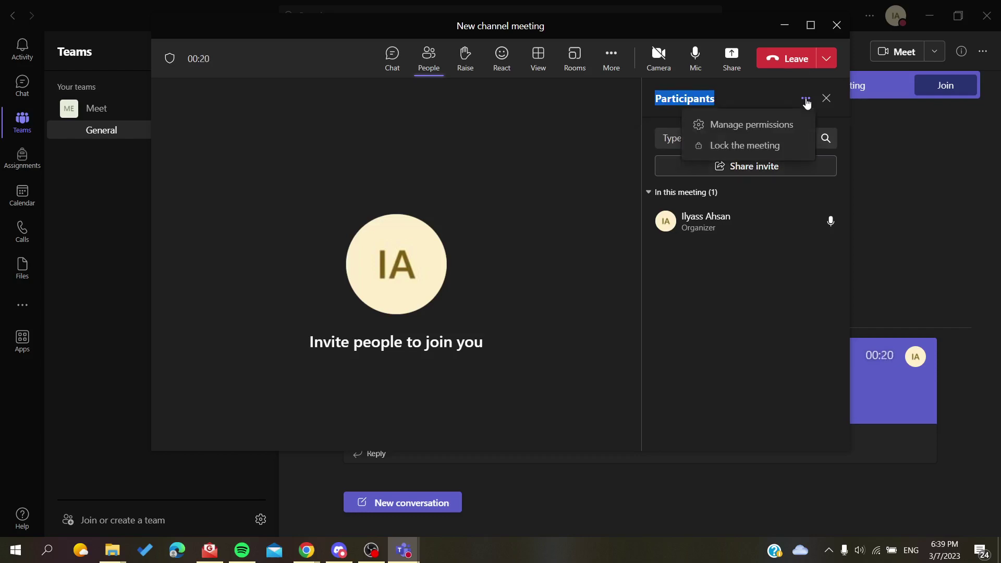
left_click(757, 102)
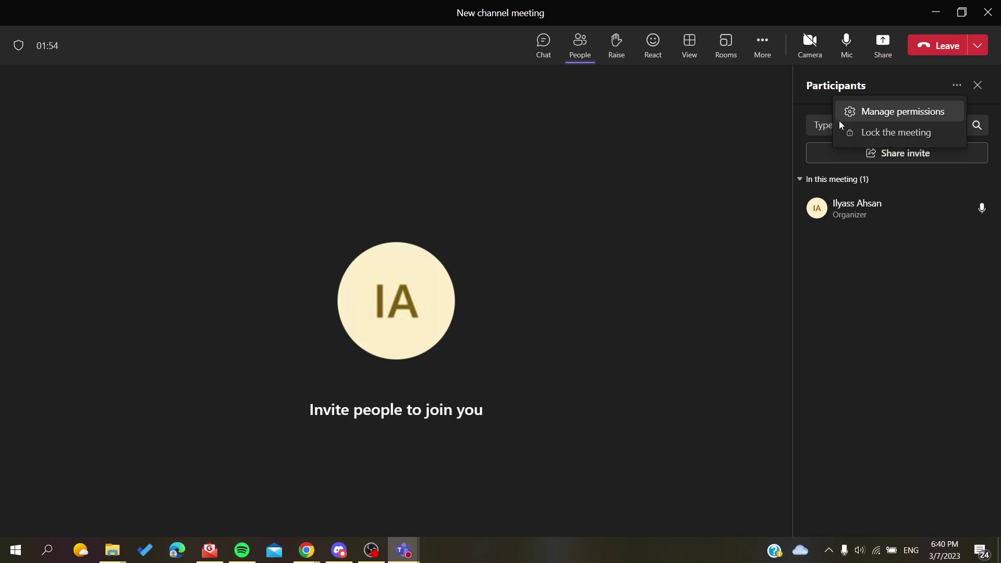
Close the Participants More actions menu, reopen it, then close it again.
left_click(801, 262)
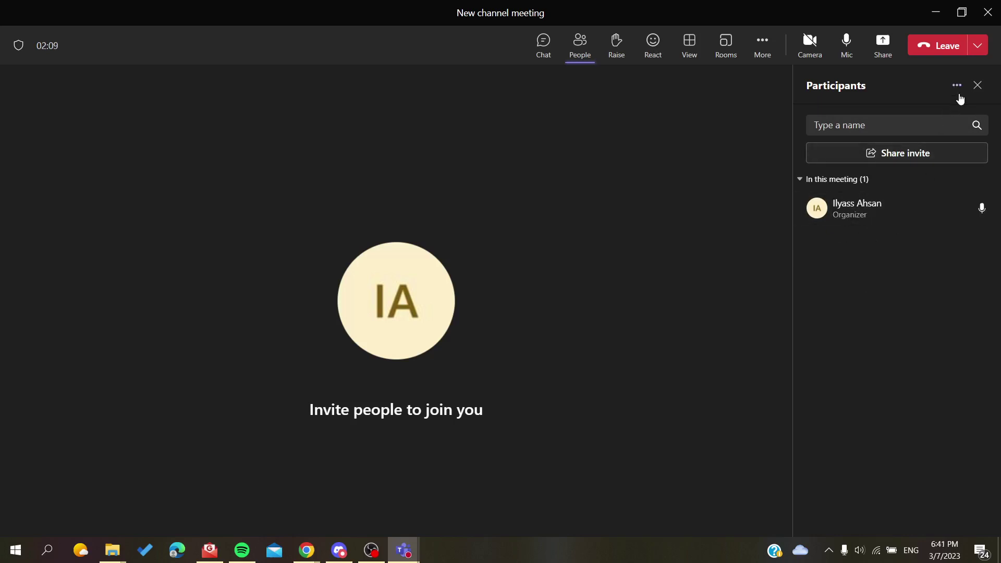
left_click(957, 85)
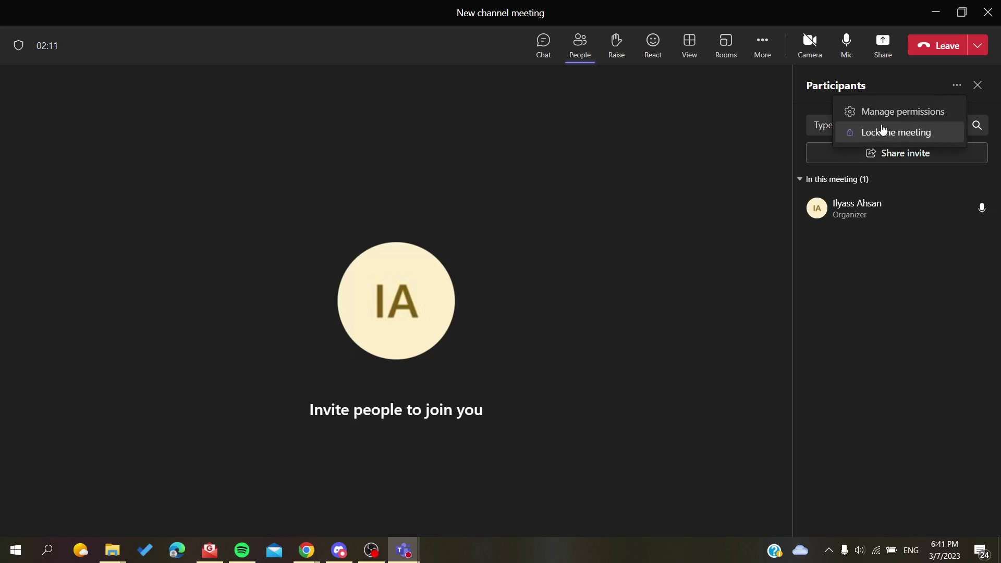
left_click(854, 245)
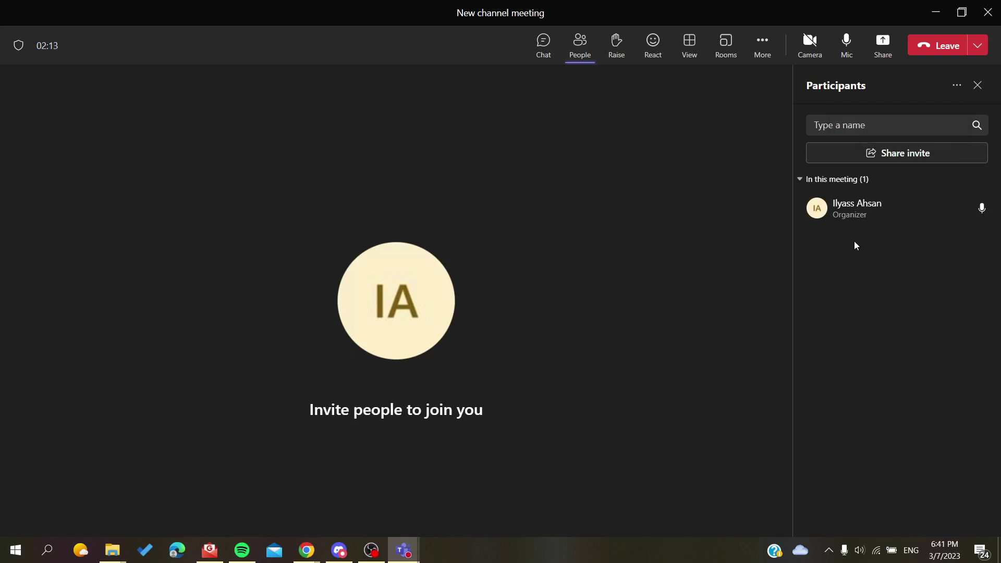